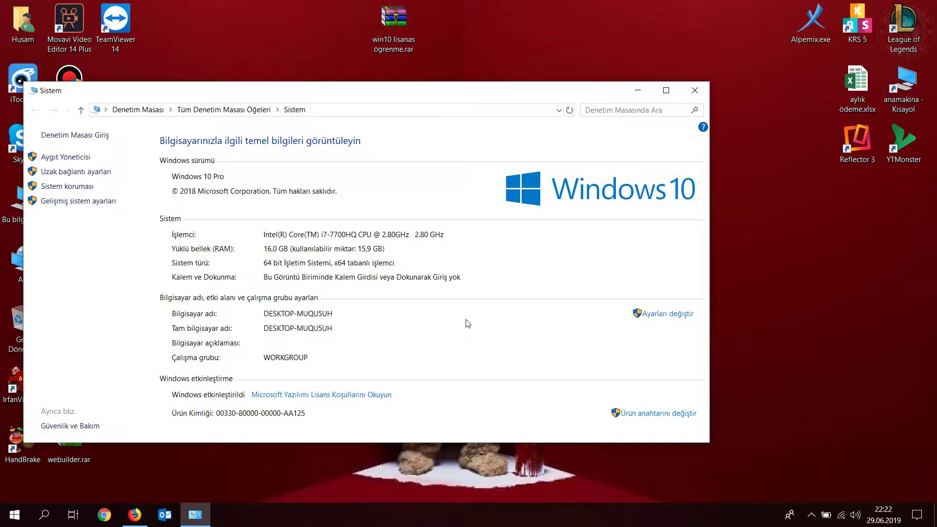
- Close the System information window to get back to the desktop
{"action": "left_click", "coordinate": [638, 90]}
{"action": "left_click", "coordinate": [195, 515]}
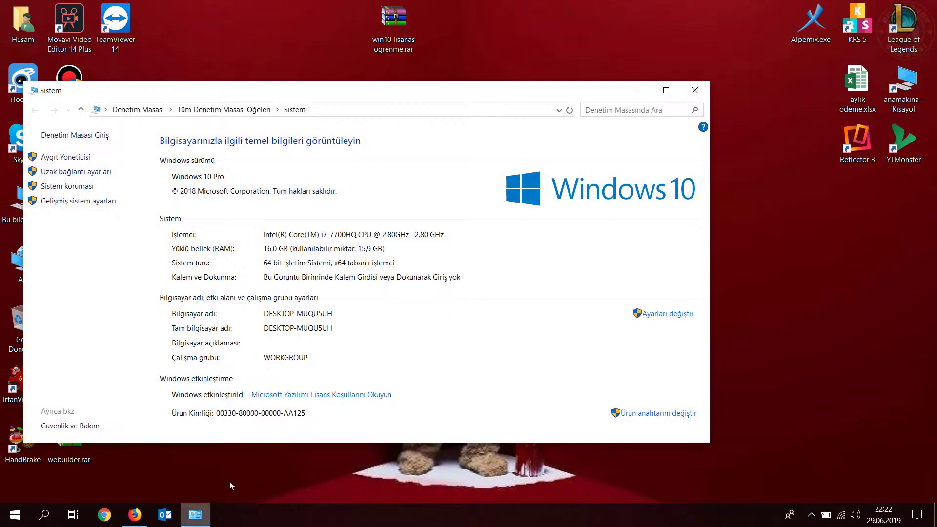
{"action": "left_click", "coordinate": [697, 90]}
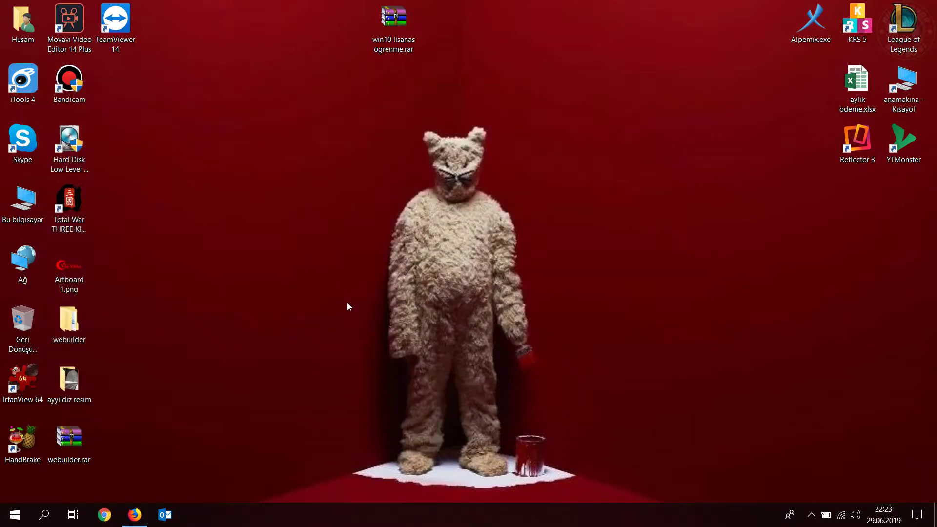
- Switch to Firefox to view the dosyaupload.com/6rra download address, and return to the desktop
{"action": "key", "text": "alt+Tab"}
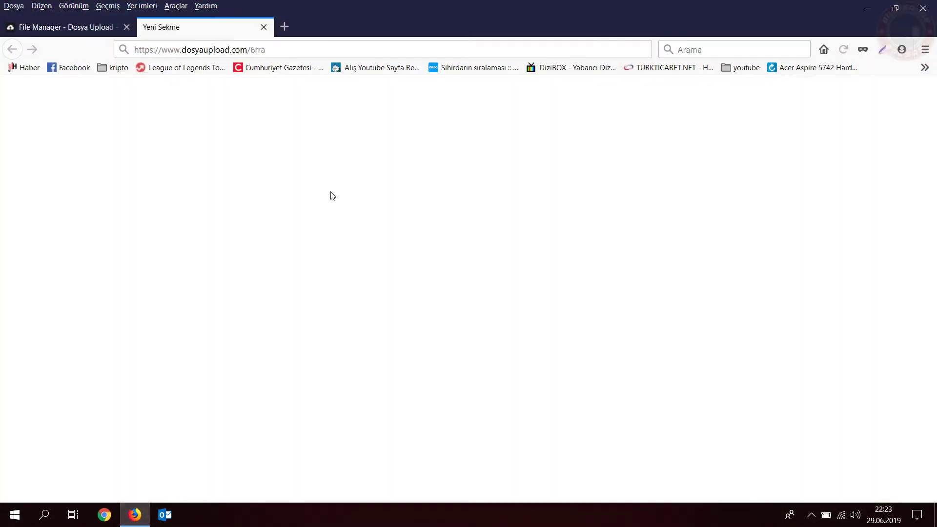
{"action": "left_click", "coordinate": [264, 49]}
{"action": "left_click", "coordinate": [198, 379]}
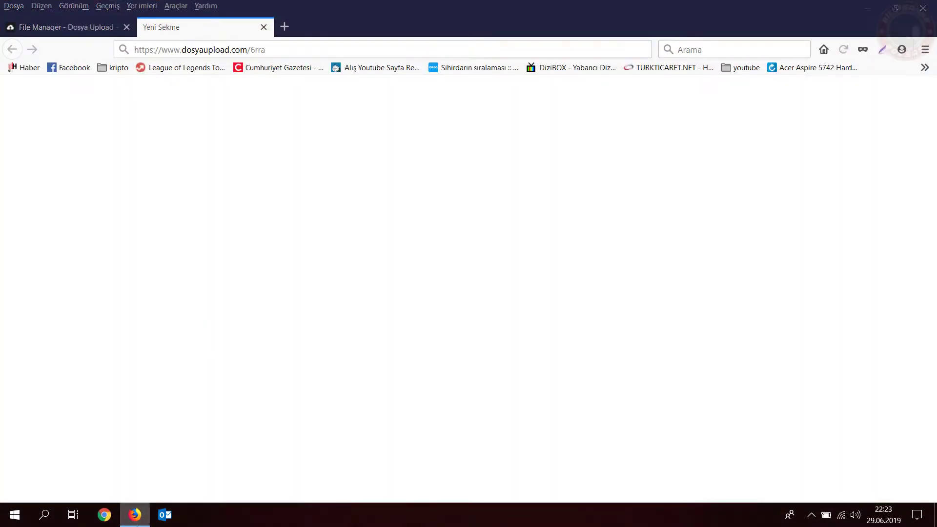
{"action": "left_click", "coordinate": [135, 515]}
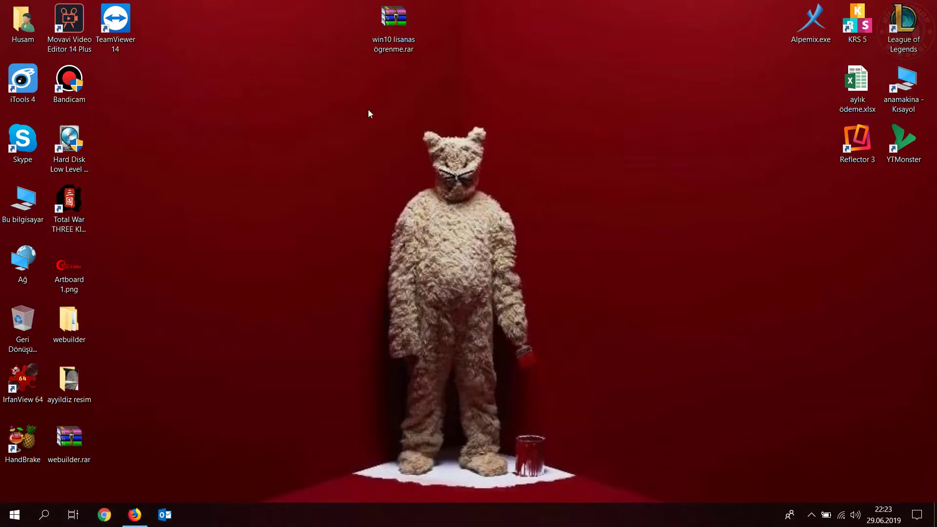
- Open the win10 lisanas ögrenme.rar archive in WinRAR and run ShowKeyPlus.exe from its ShowKeyPlus subfolder
{"action": "double_click", "coordinate": [400, 12]}
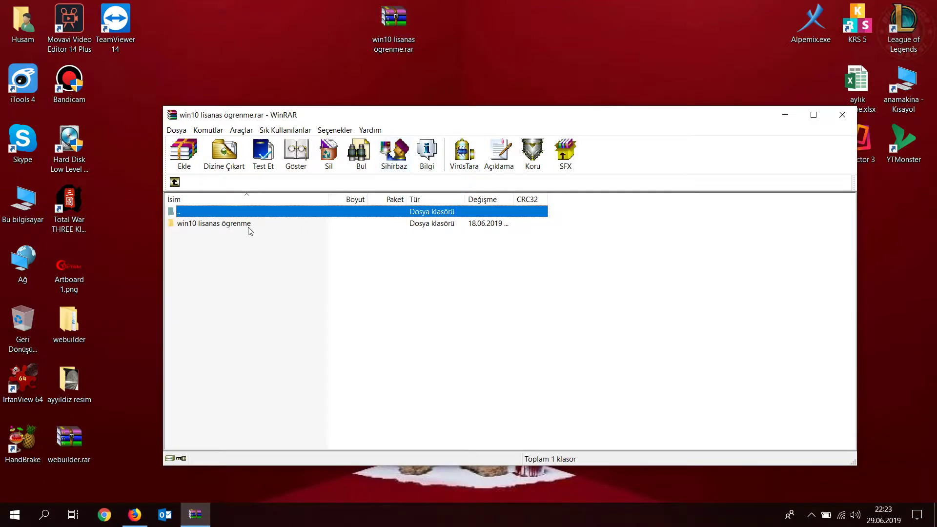
{"action": "double_click", "coordinate": [248, 225]}
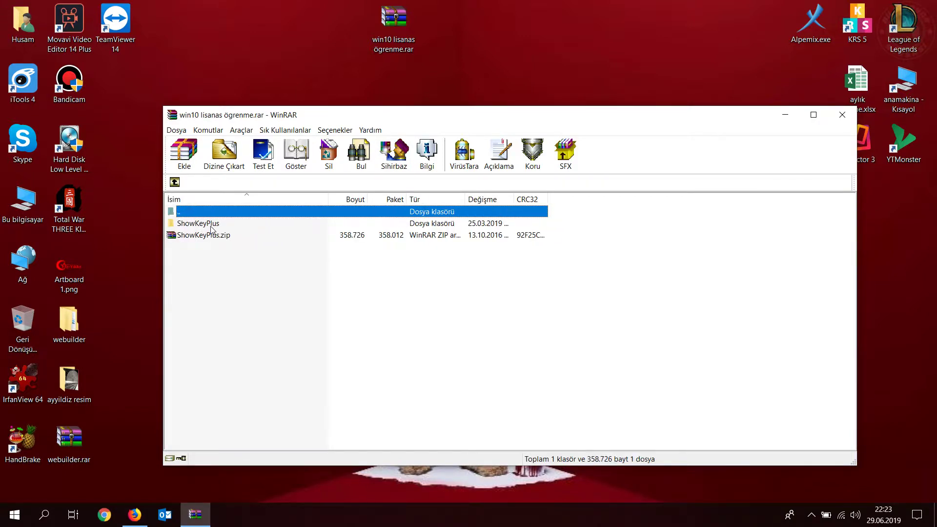
{"action": "left_click", "coordinate": [211, 226]}
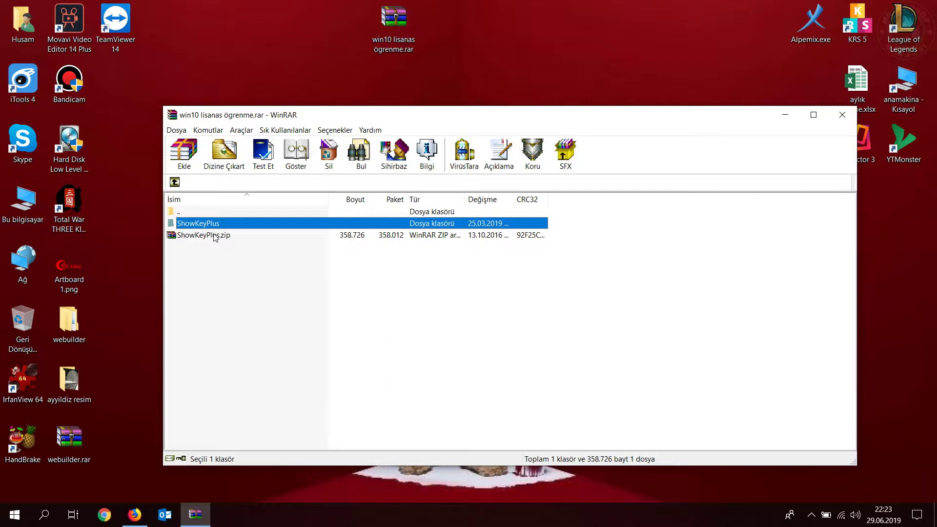
{"action": "left_click", "coordinate": [216, 237]}
{"action": "left_click", "coordinate": [208, 226]}
{"action": "double_click", "coordinate": [208, 226]}
{"action": "left_click", "coordinate": [205, 226]}
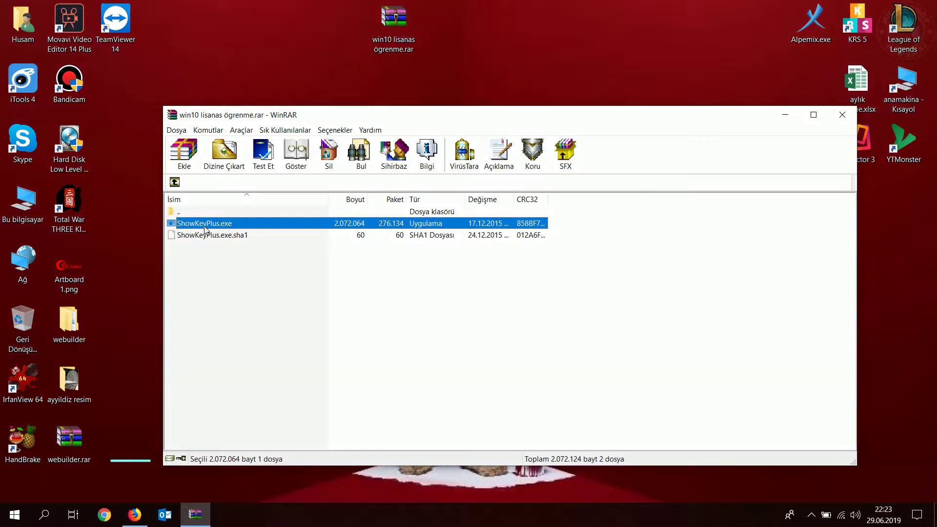
{"action": "double_click", "coordinate": [214, 227]}
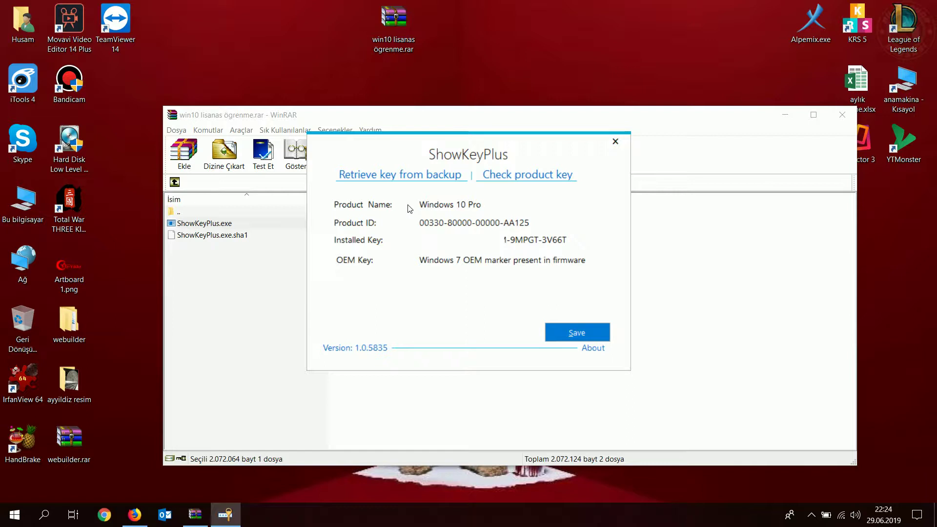
- Save the Windows key information to the desktop (Masaüstü) as the text file Windows Key.txt
{"action": "left_click", "coordinate": [553, 333]}
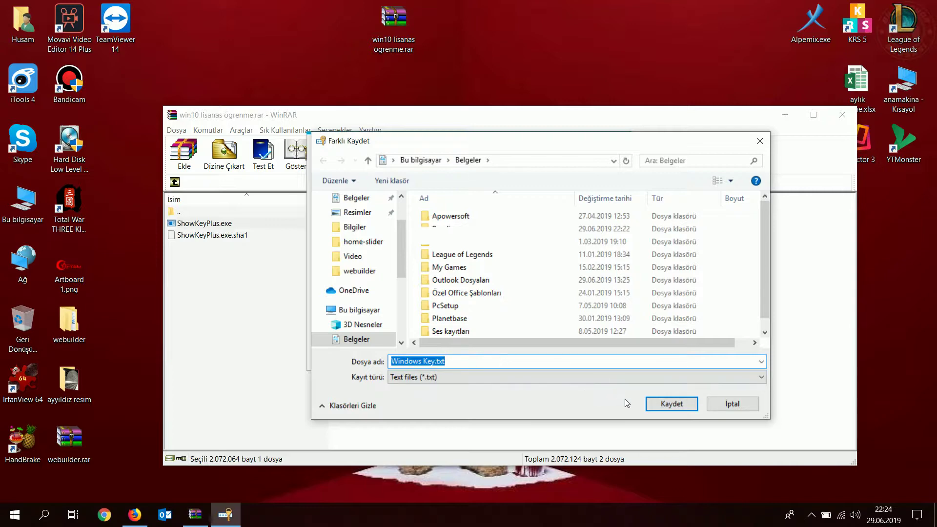
{"action": "key", "text": "Return"}
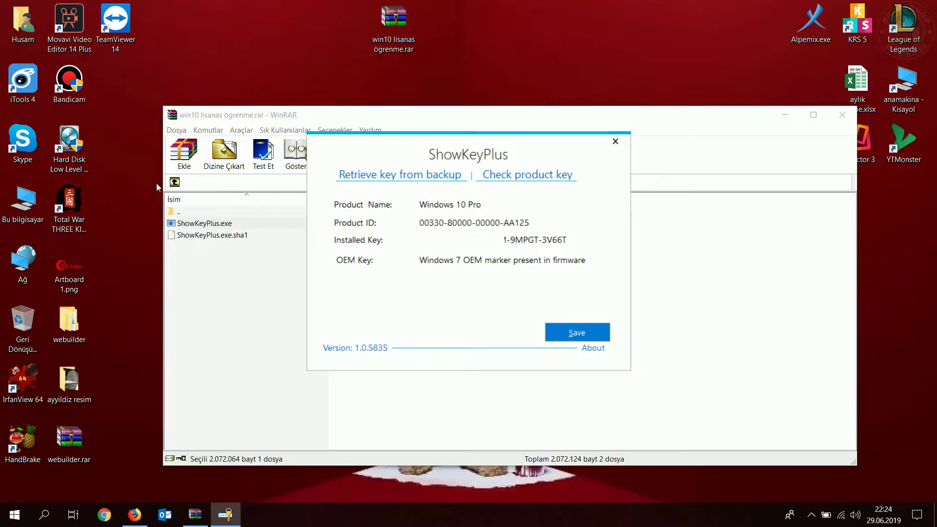
{"action": "left_click", "coordinate": [564, 327]}
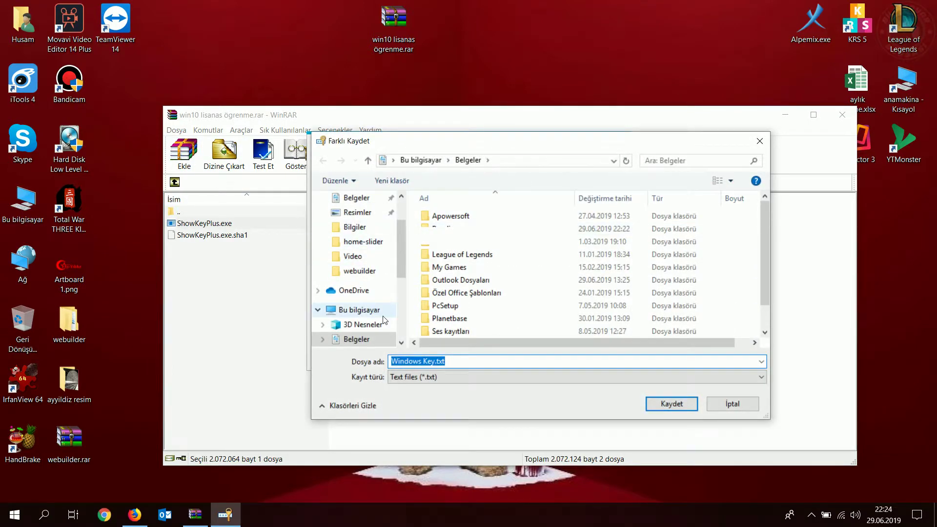
{"action": "scroll", "coordinate": [384, 320], "scroll_direction": "down", "scroll_amount": 5}
{"action": "left_click", "coordinate": [359, 296]}
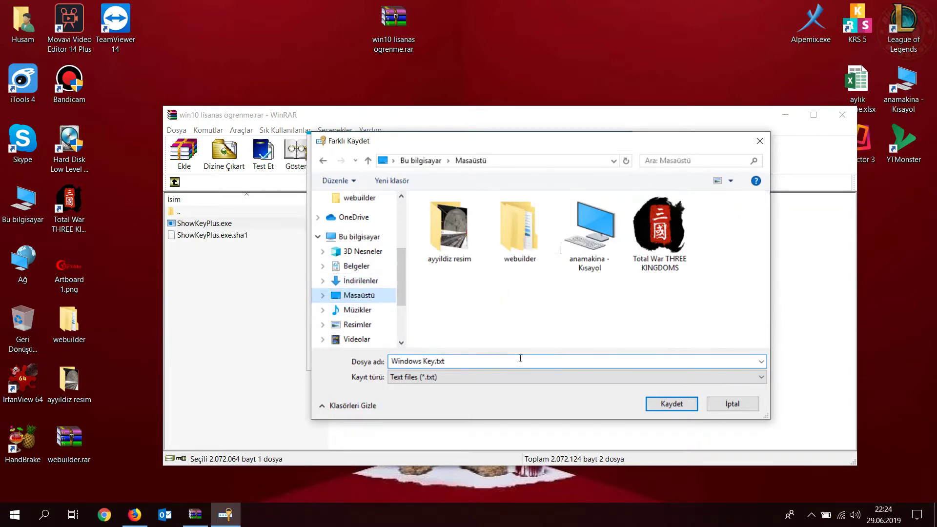
{"action": "left_click", "coordinate": [658, 405]}
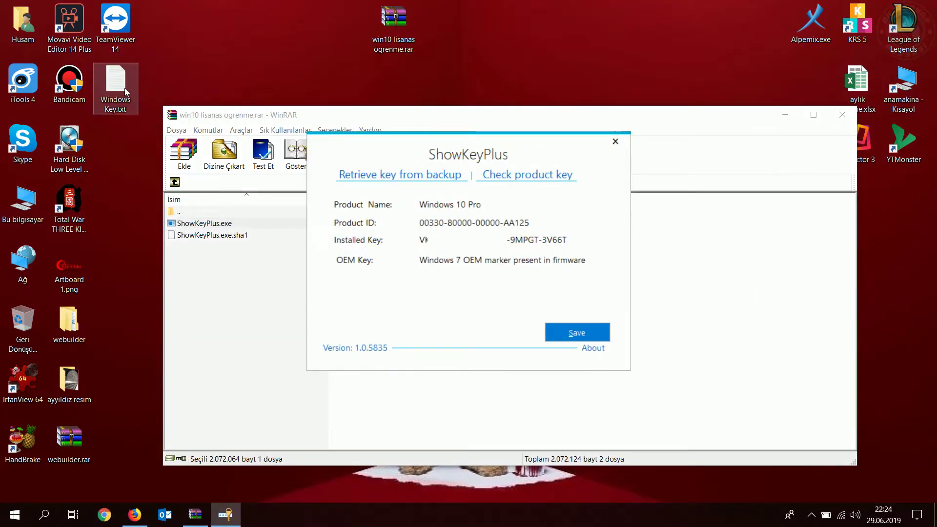
- Open Windows Key.txt from the desktop, examine its Installed Key and OEM Key entries, and close the file
{"action": "double_click", "coordinate": [122, 88]}
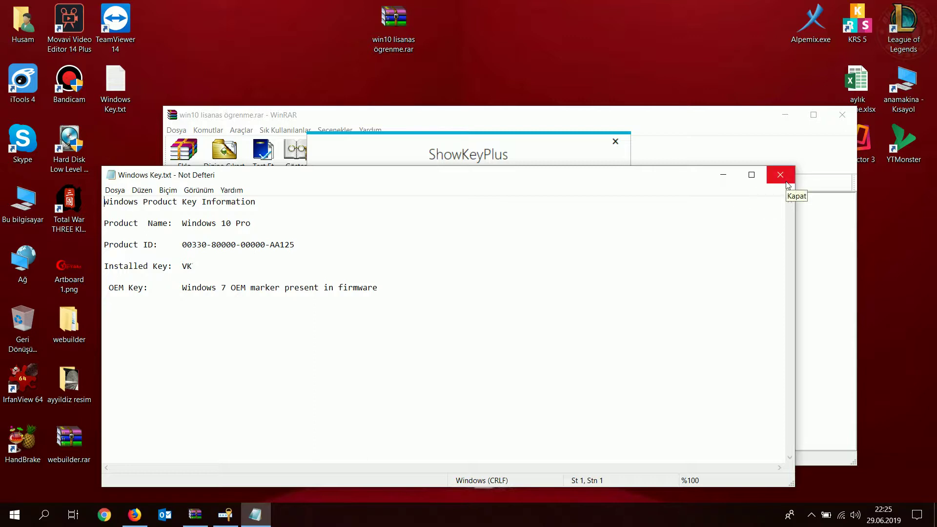
{"action": "left_click_drag", "start_coordinate": [182, 288], "coordinate": [390, 291]}
{"action": "left_click", "coordinate": [223, 325]}
{"action": "left_click_drag", "start_coordinate": [182, 264], "coordinate": [272, 274]}
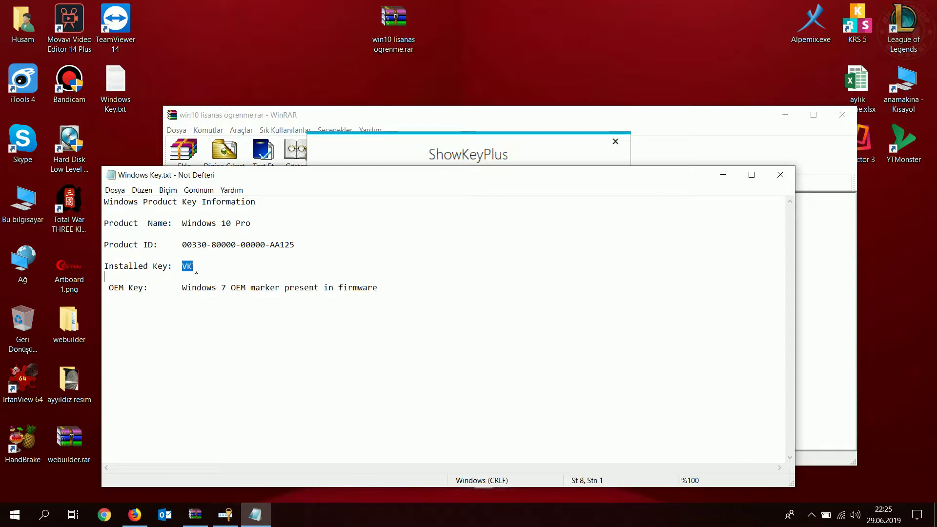
{"action": "left_click_drag", "start_coordinate": [182, 288], "coordinate": [276, 300]}
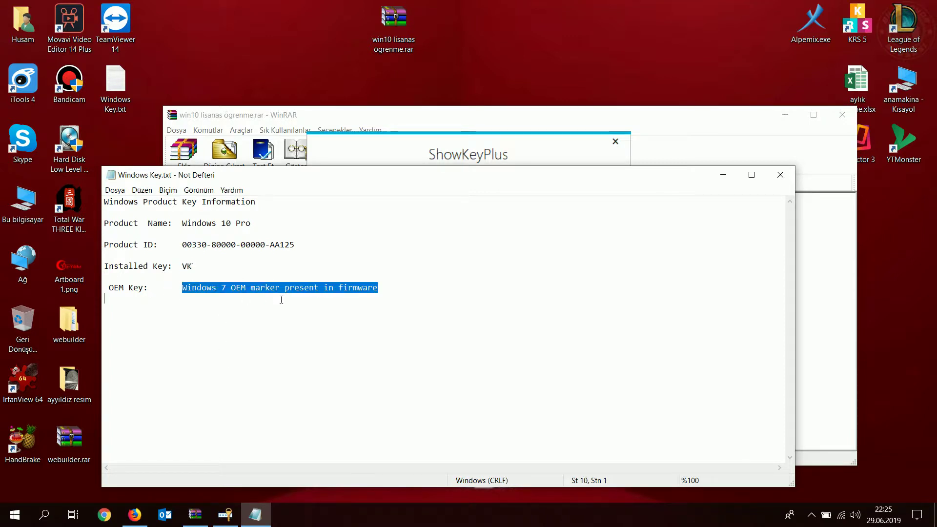
{"action": "left_click", "coordinate": [244, 334]}
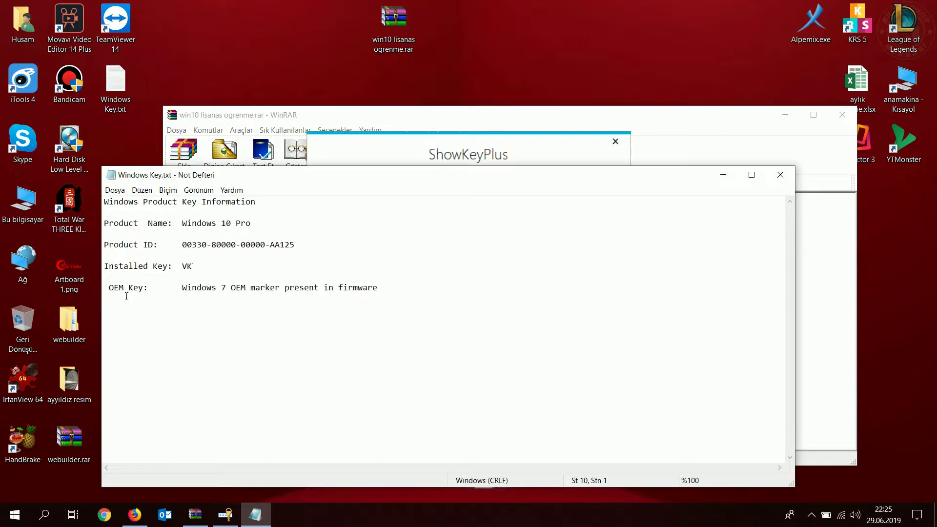
{"action": "left_click", "coordinate": [781, 181]}
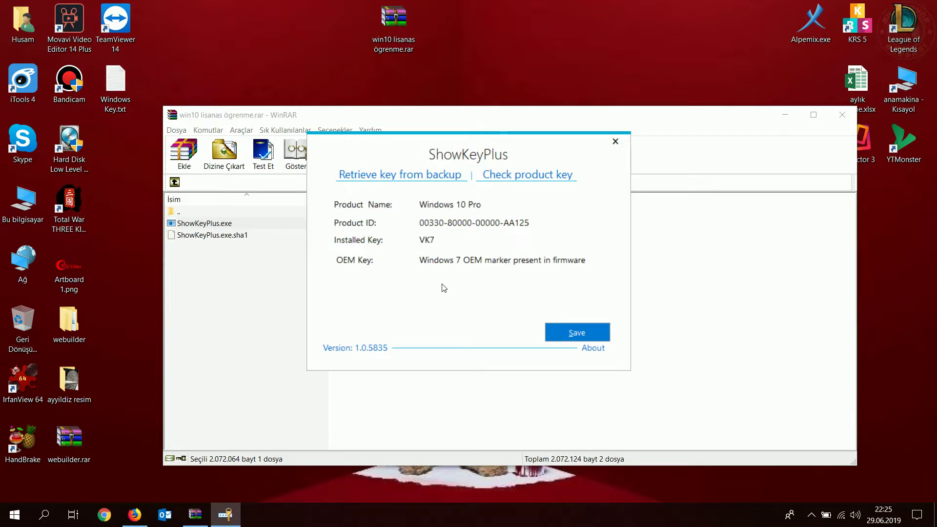
- View the product key edition check with its empty Product key field, and return to the main key information
{"action": "left_click", "coordinate": [550, 180]}
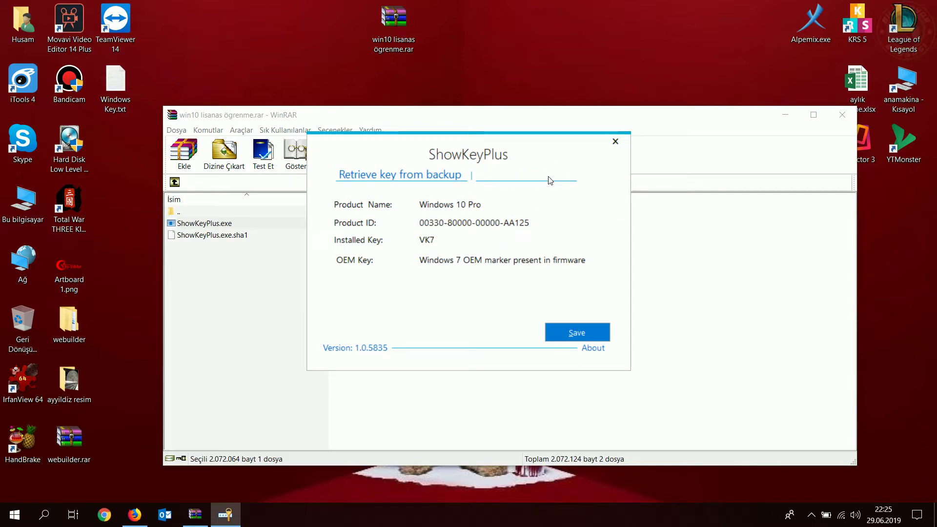
{"action": "left_click", "coordinate": [399, 276]}
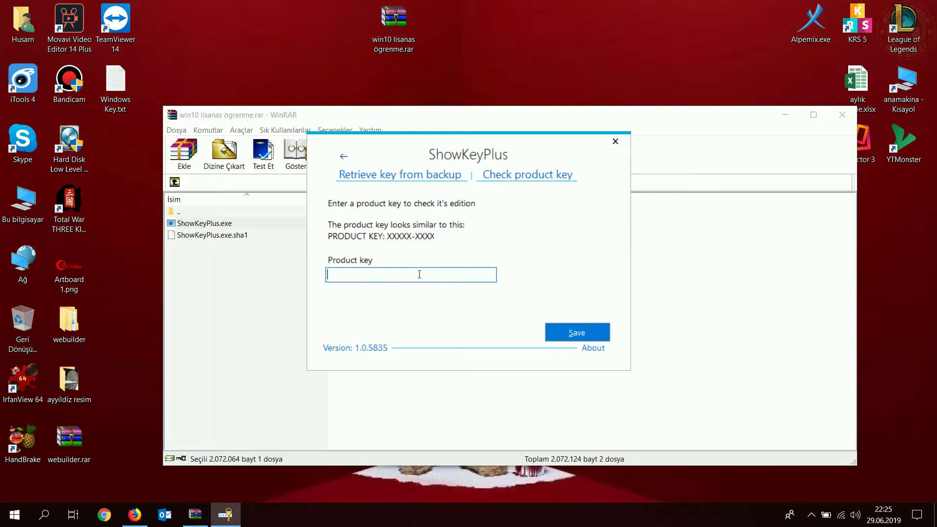
{"action": "left_click", "coordinate": [344, 157]}
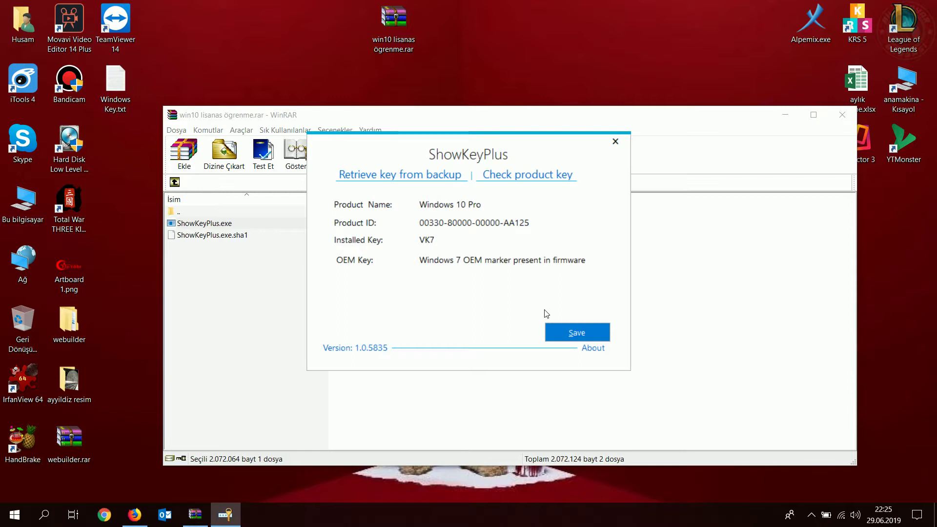